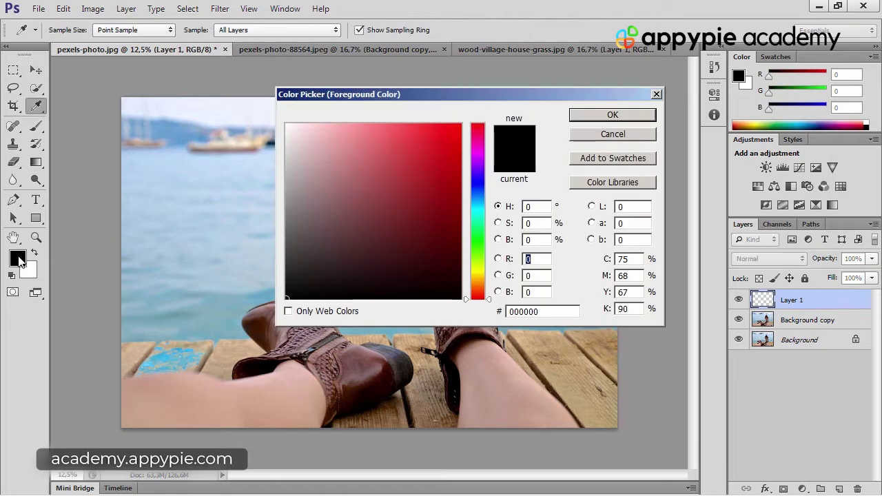
- Set the foreground colour to bright cyan #24e0fc and fill the empty Layer 1 with it
left_click(478, 207)
left_click(442, 139)
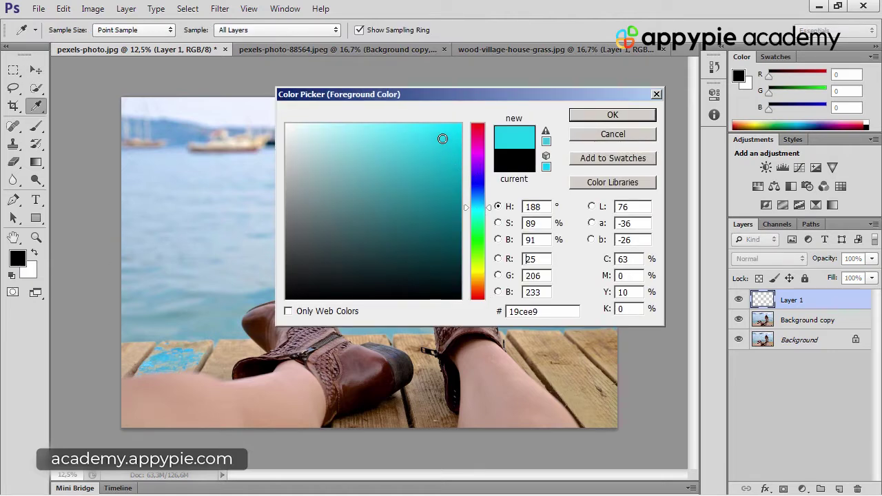
mouse_move(443, 139)
left_mouse_down()
mouse_move(438, 131)
mouse_move(457, 110)
mouse_move(448, 137)
mouse_move(444, 121)
mouse_move(460, 120)
mouse_move(436, 126)
left_mouse_up()
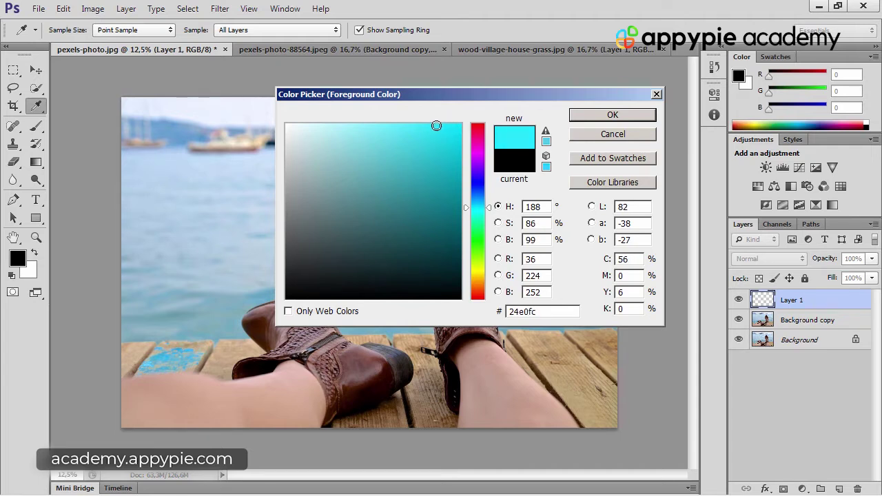
left_click(637, 116)
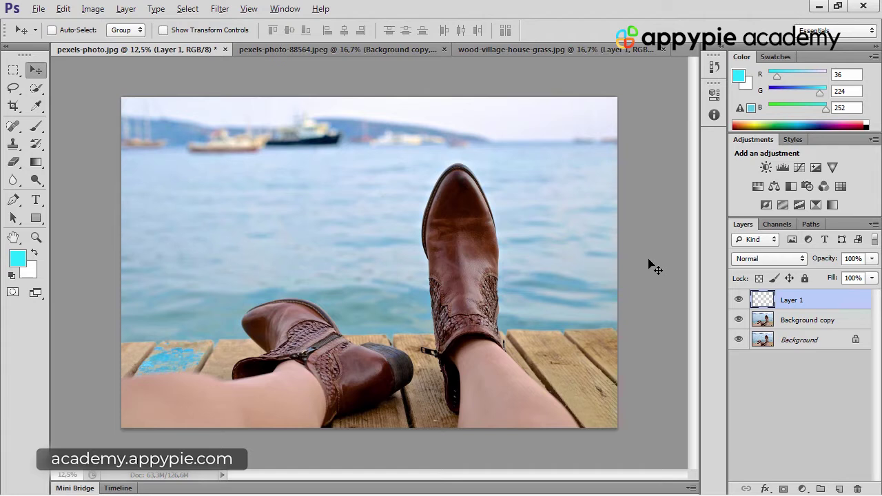
key("alt+BackSpace")
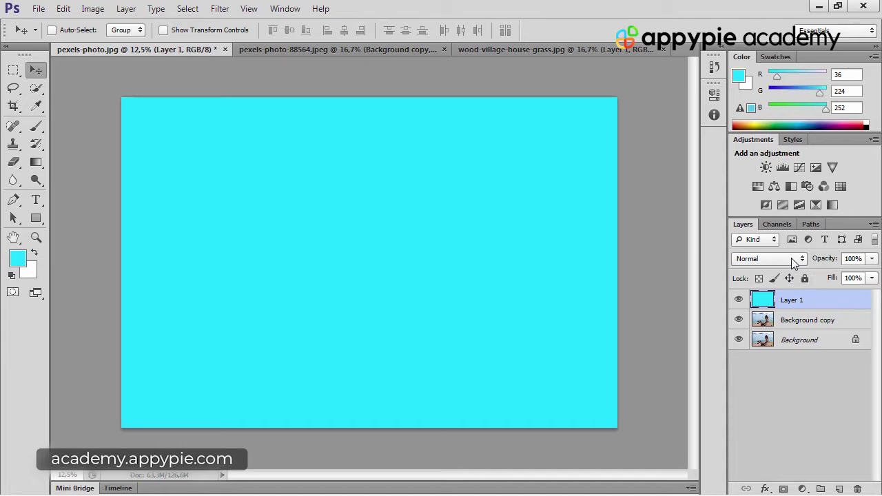
- Set the cyan layer's blend mode to Exclusion and its opacity to 25%
left_click(791, 258)
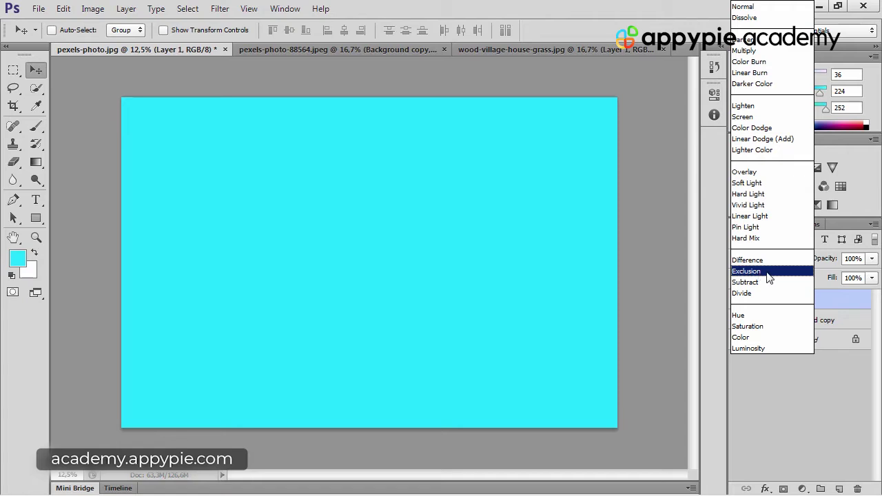
left_click(769, 275)
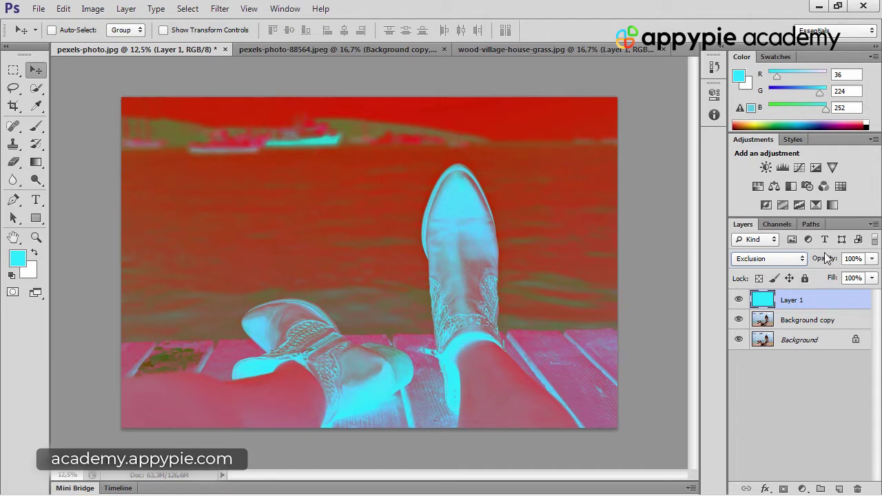
left_click_drag(830, 263, 769, 268)
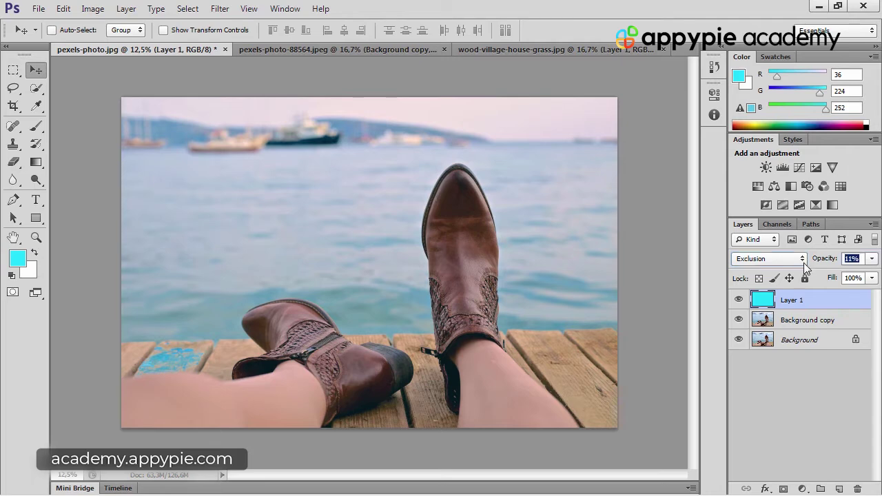
type("30")
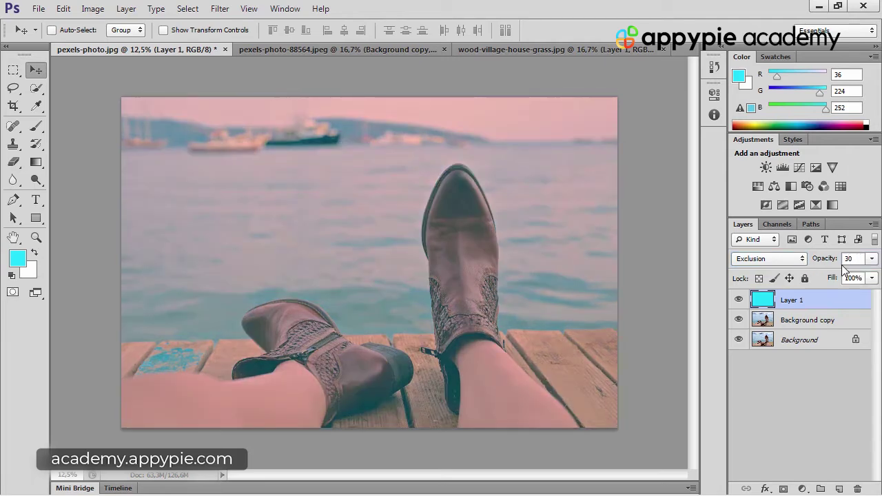
key("Return")
type("25")
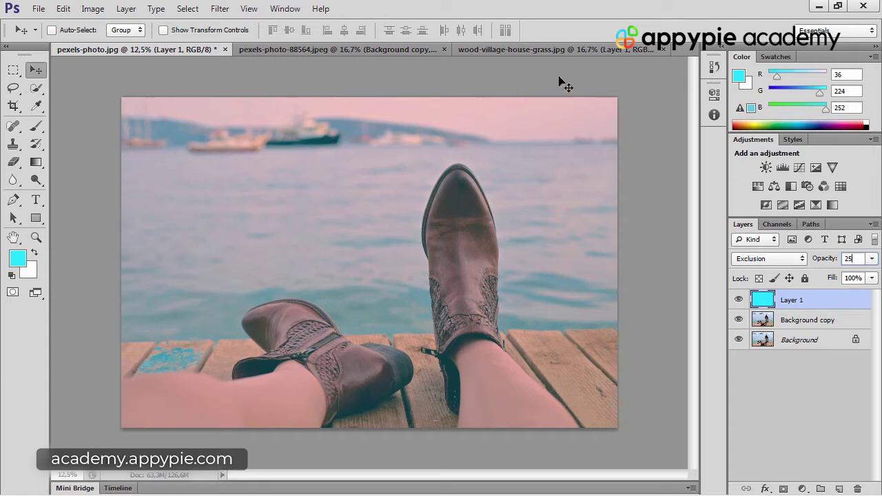
- Add a Curves adjustment above Background copy and shape a gentle S-curve with raised highlights and slightly lowered shadows
left_click(845, 321)
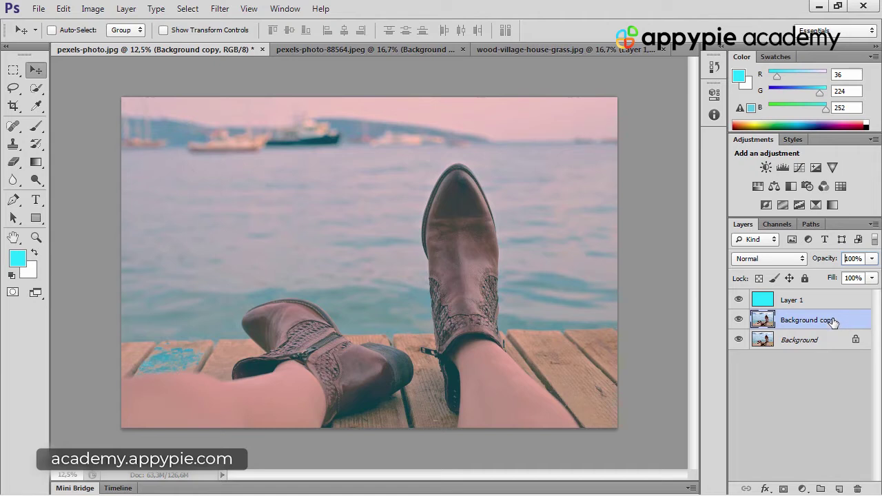
left_click(800, 166)
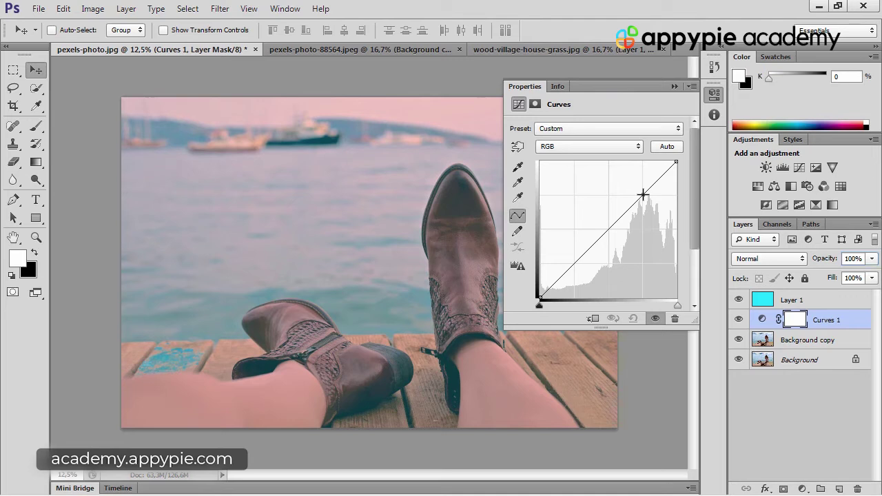
left_click_drag(642, 195, 639, 192)
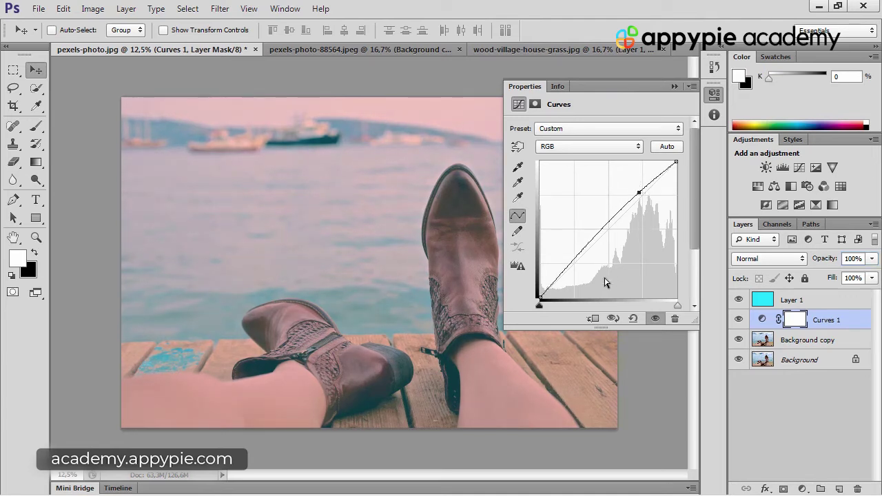
left_click_drag(571, 262, 576, 265)
left_click(674, 86)
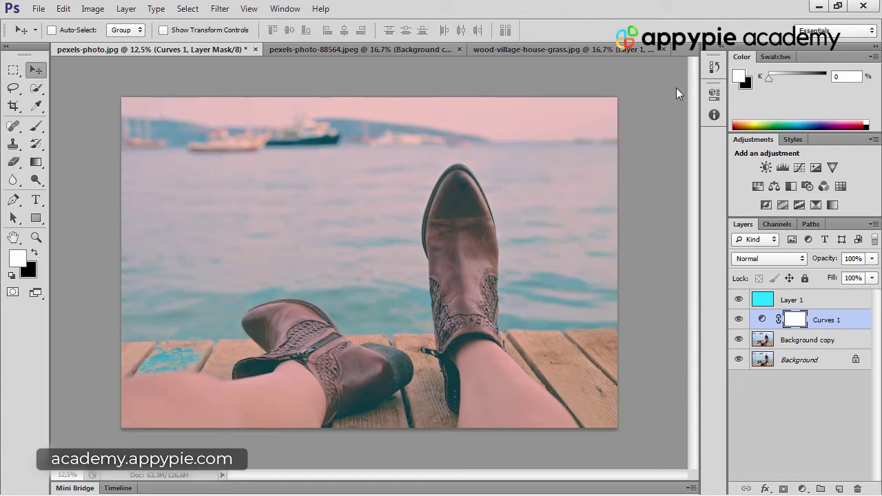
- Compare the boots photo before and after the effect by repeatedly showing Background copy alone and restoring all layers
left_click(739, 340, "alt")
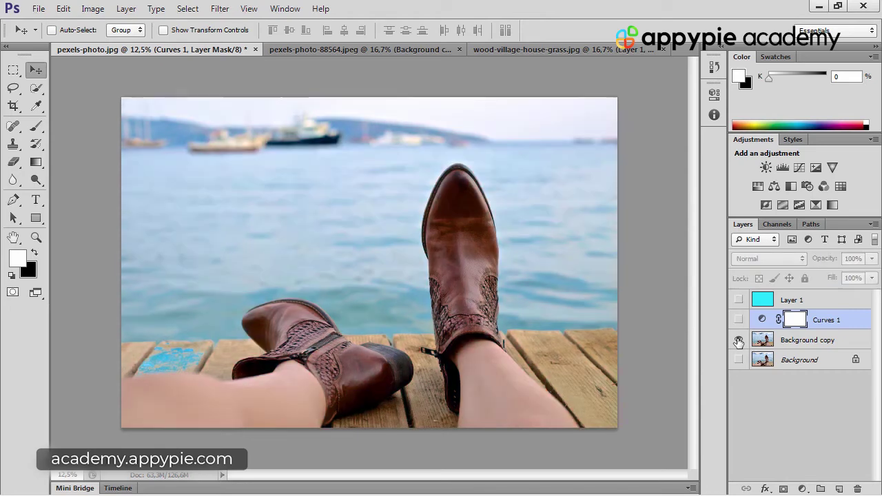
left_click(738, 340, "alt")
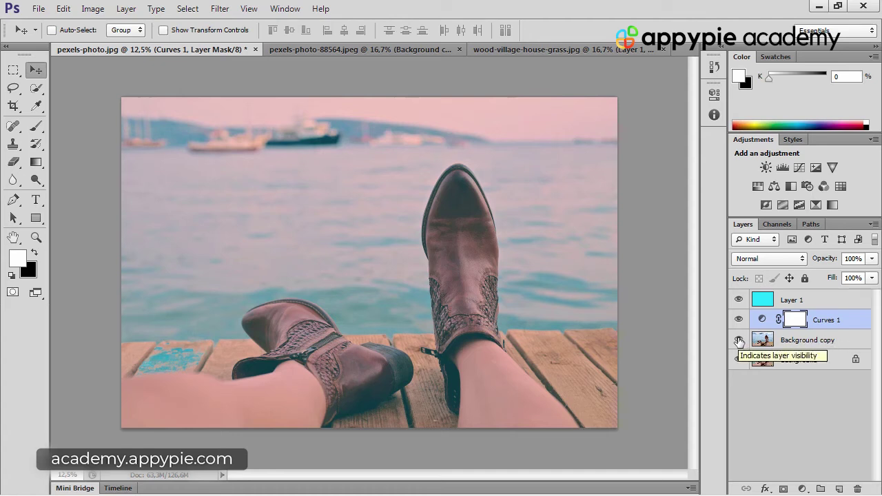
left_click(738, 341, "alt")
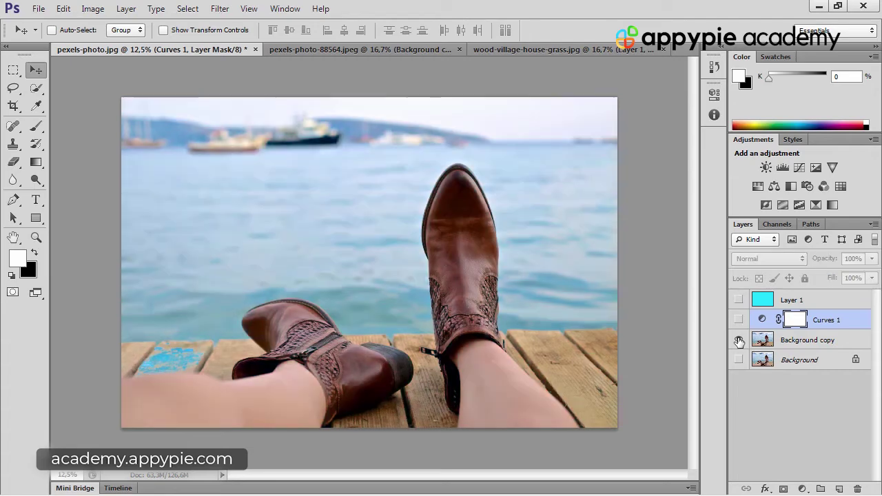
left_click(739, 341, "alt")
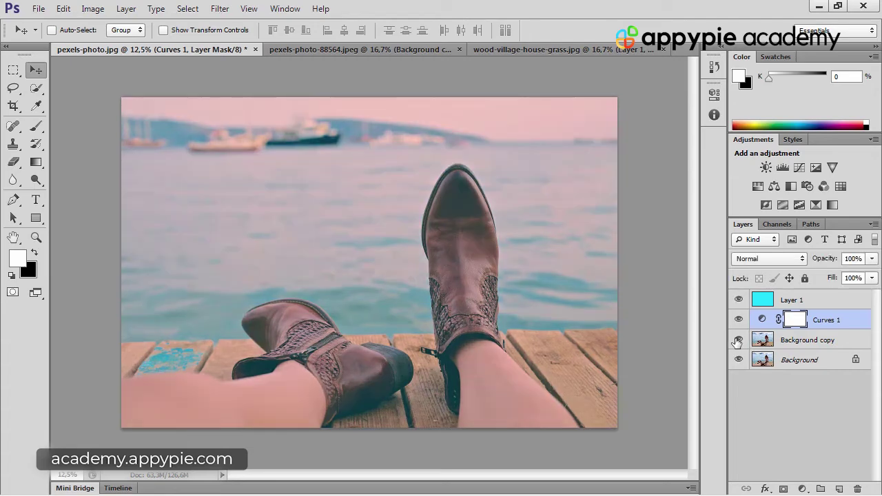
left_click(738, 340, "alt")
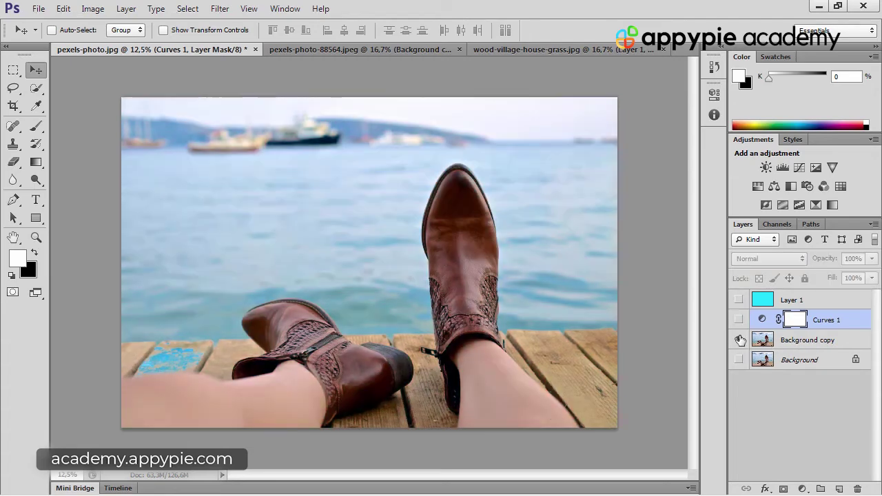
left_click(739, 341, "alt")
left_click(738, 340, "alt")
left_click(738, 340, "alt")
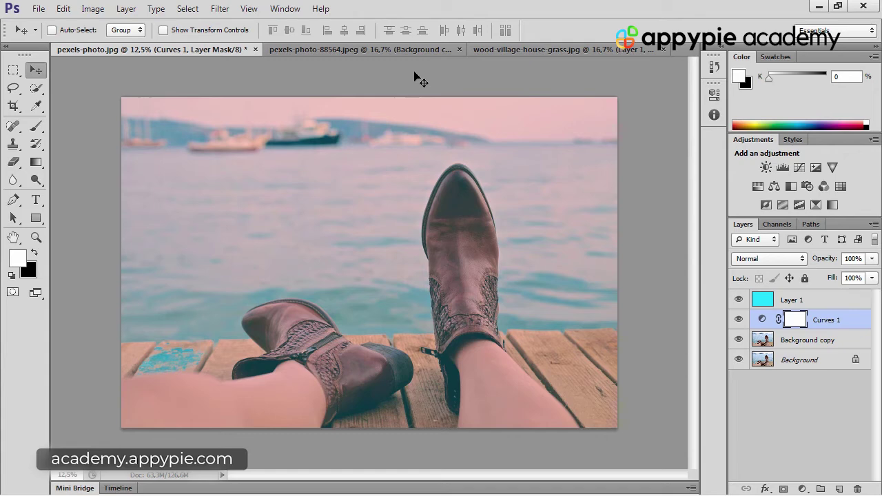
- In pexels-photo-88564.jpeg, add a new layer above Background copy and fill it with the cyan foreground colour
left_click(364, 51)
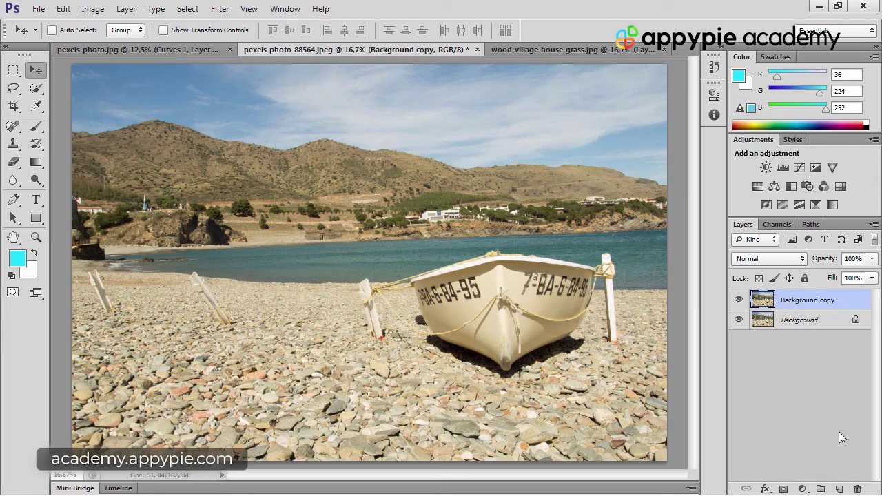
left_click(839, 488)
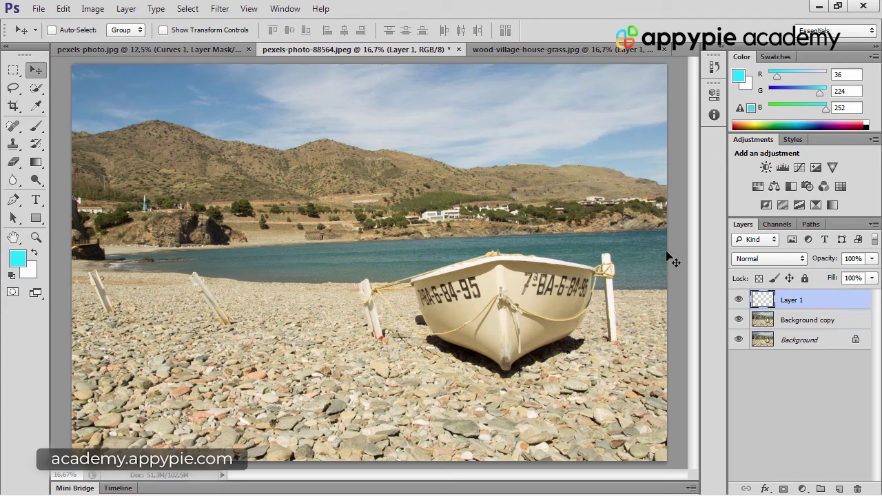
key("alt+BackSpace")
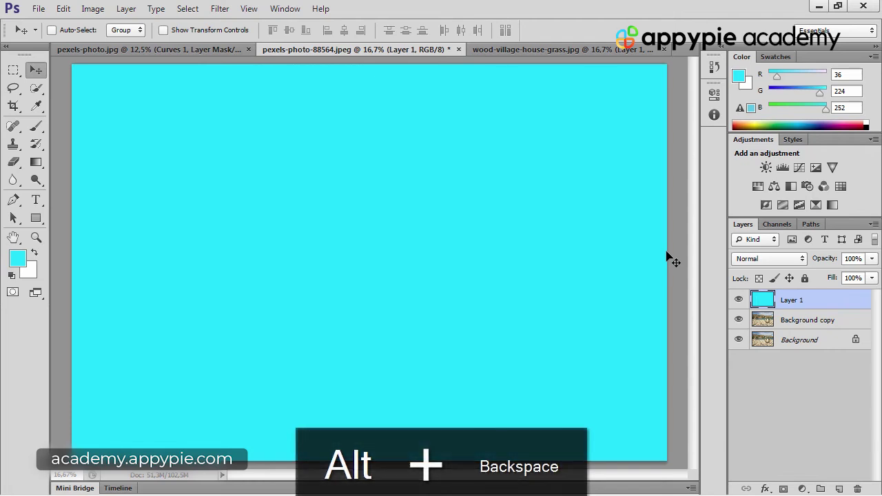
- Blend the boat photo's cyan layer in Exclusion mode at 25% opacity and compare the result with Background copy alone
left_click(763, 265)
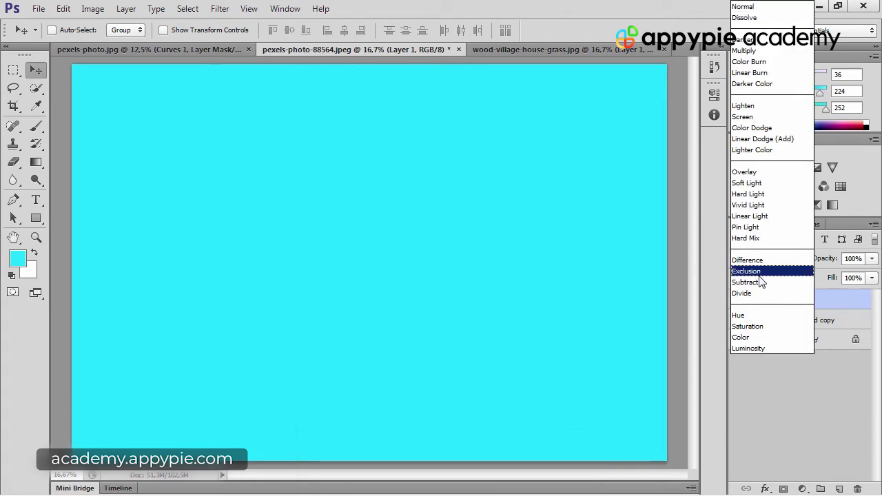
left_click(763, 272)
left_click_drag(823, 265, 779, 268)
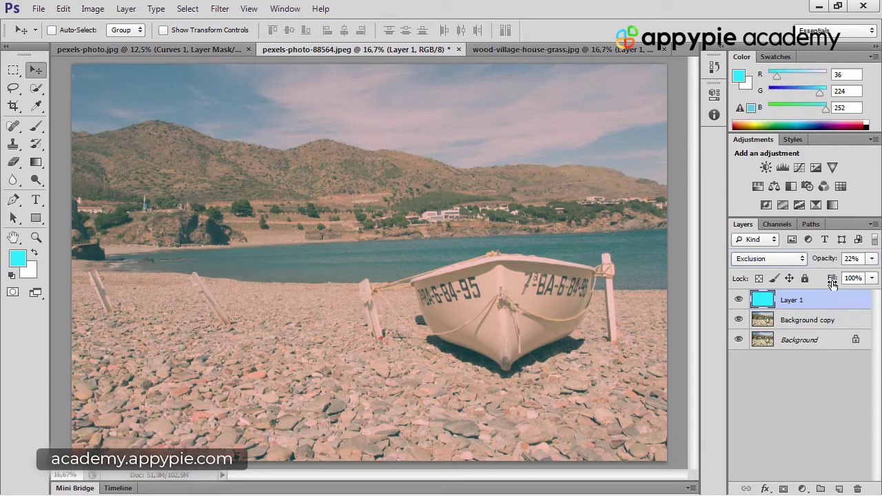
left_click(858, 262)
type("30")
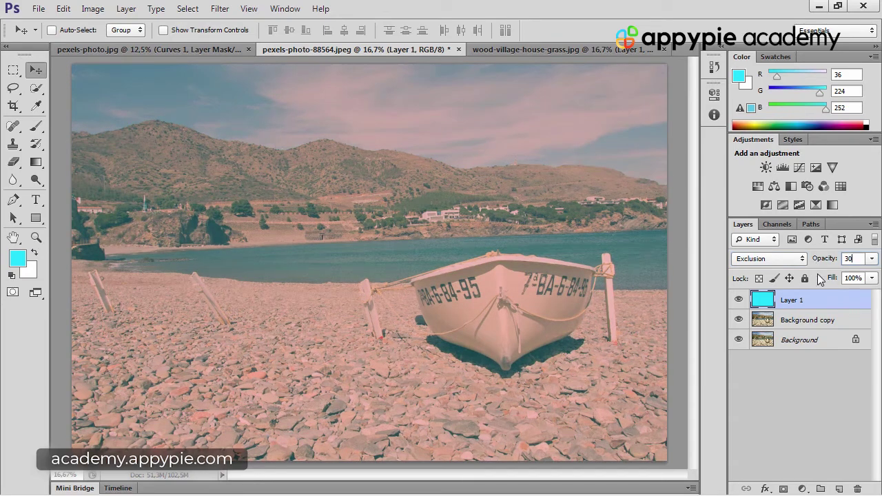
left_click(856, 260)
type("25")
left_click(739, 320, "alt")
left_click(739, 321, "alt")
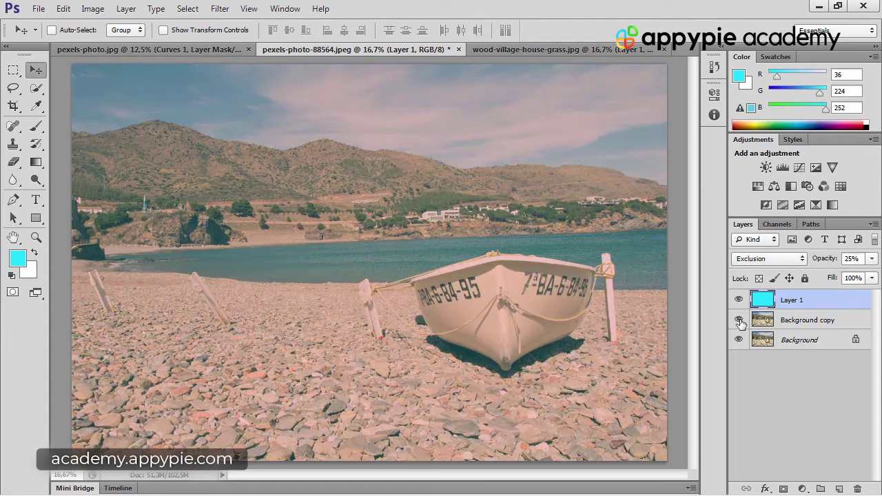
- Add a Curves adjustment with a gentle S-curve above the boat photo's Background copy and compare before and after
left_click(853, 321)
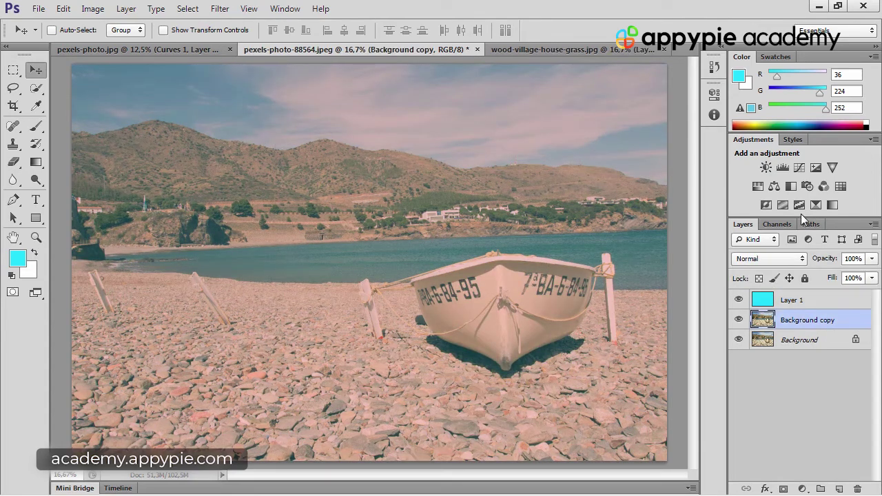
left_click(800, 168)
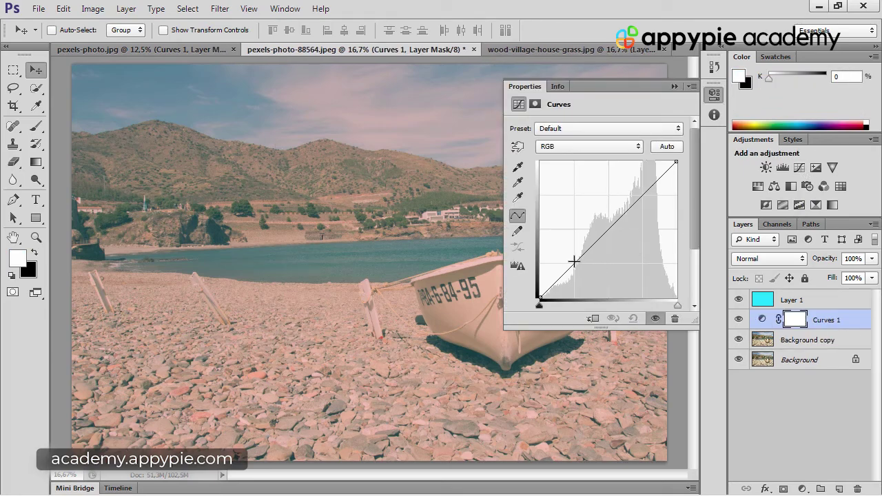
left_click_drag(571, 259, 576, 265)
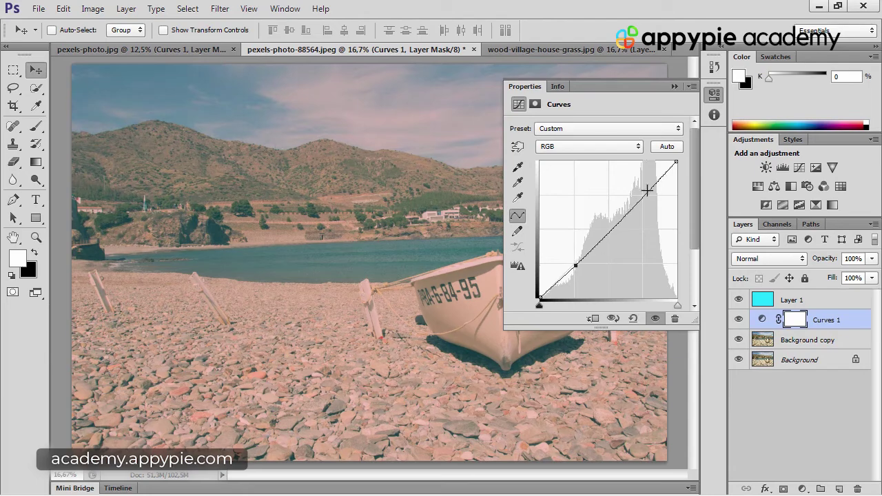
left_click_drag(644, 195, 640, 191)
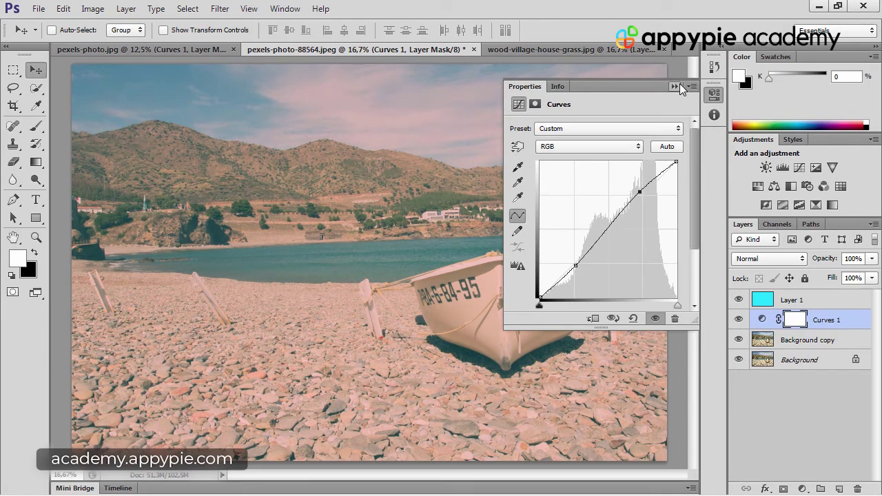
left_click(676, 86)
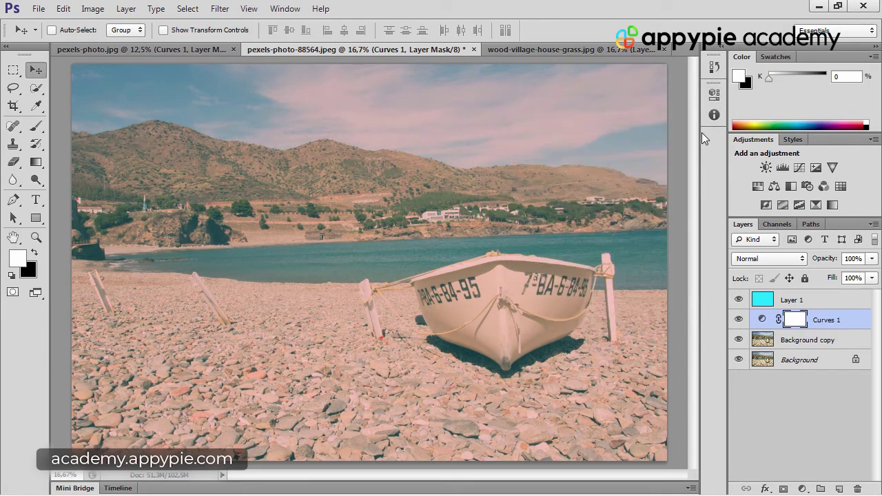
left_click(738, 340, "alt")
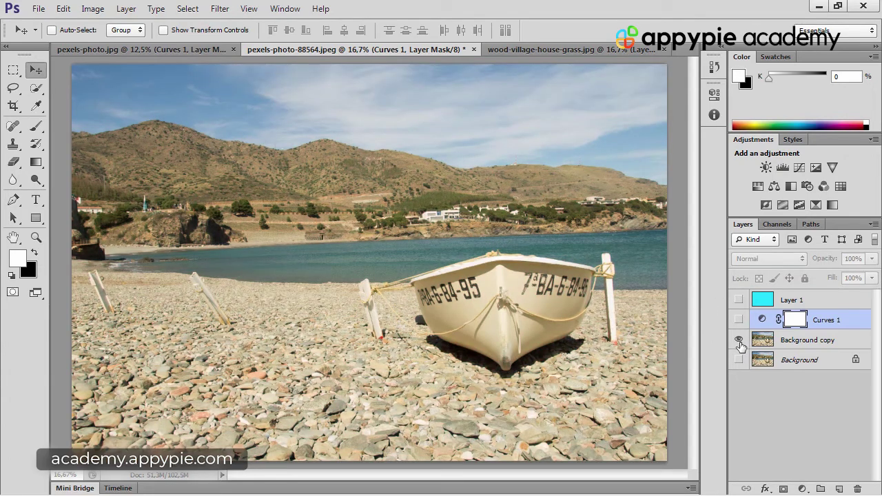
left_click(739, 340, "alt")
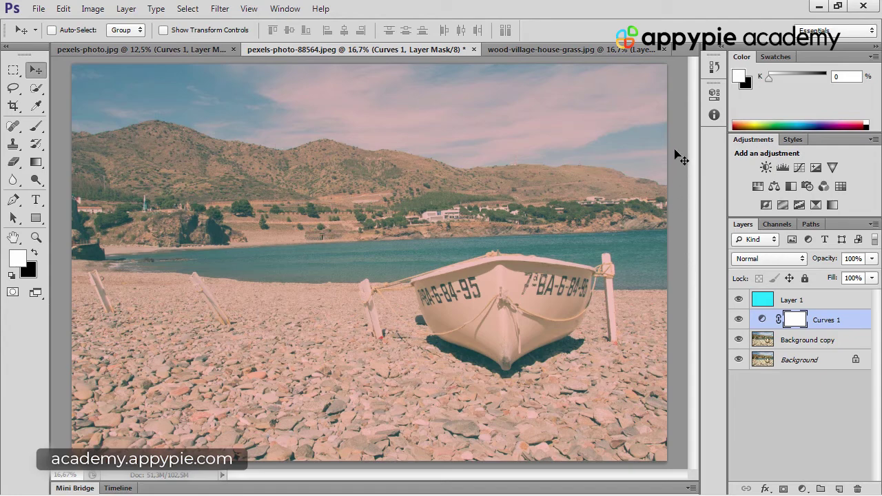
- In wood-village-house-grass.jpg, add a new layer above Layer 1 and fill it with the cyan foreground colour
left_click(586, 50)
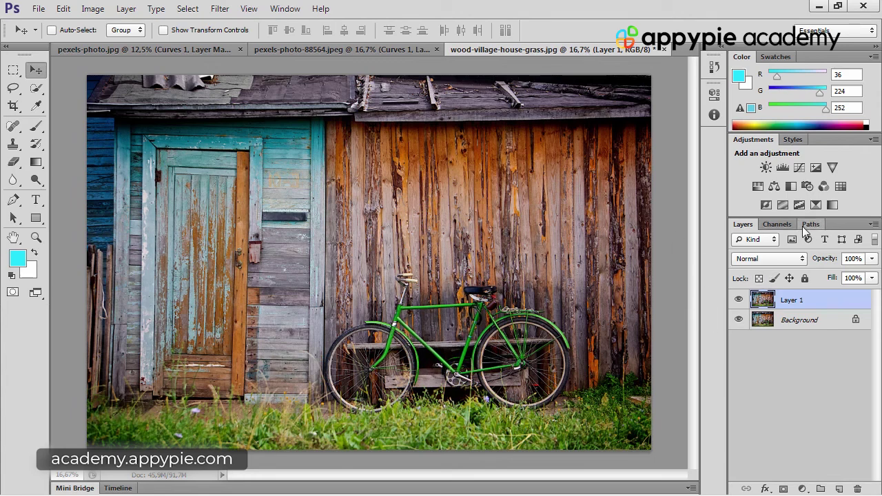
left_click(838, 489)
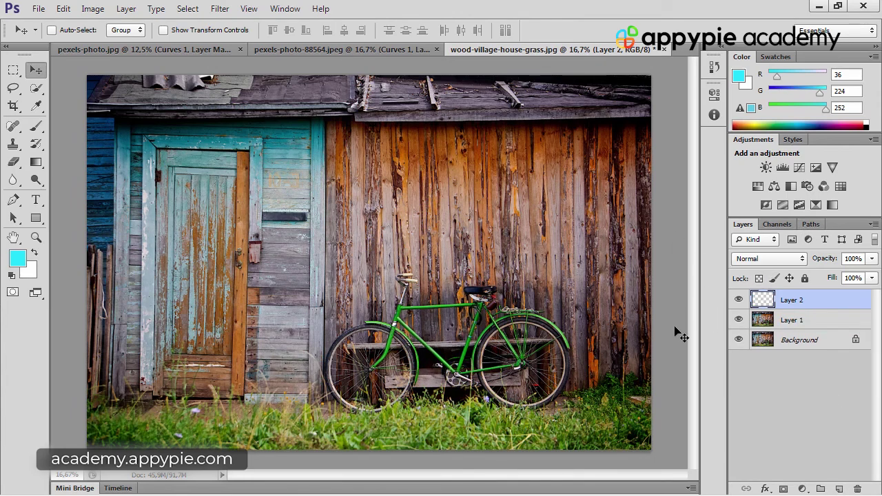
key("alt+BackSpace")
- Blend the bicycle photo's cyan layer in Exclusion mode and lower its opacity to 27%
left_click(758, 260)
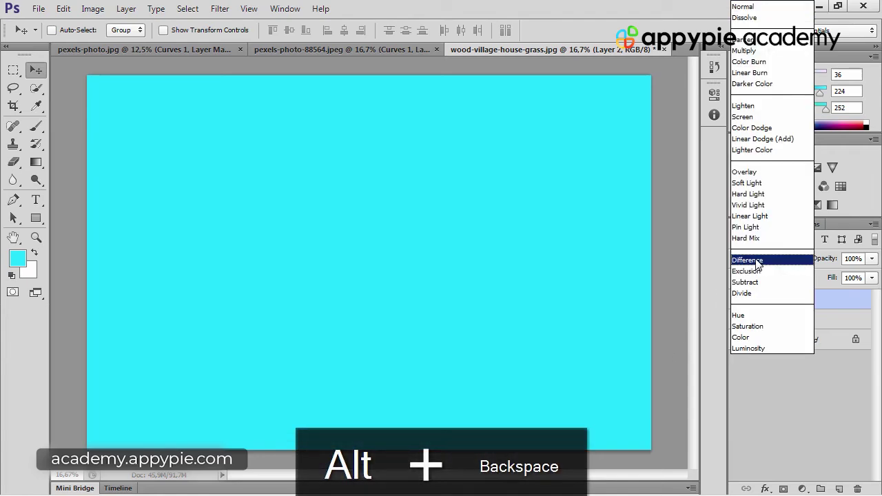
left_click(746, 271)
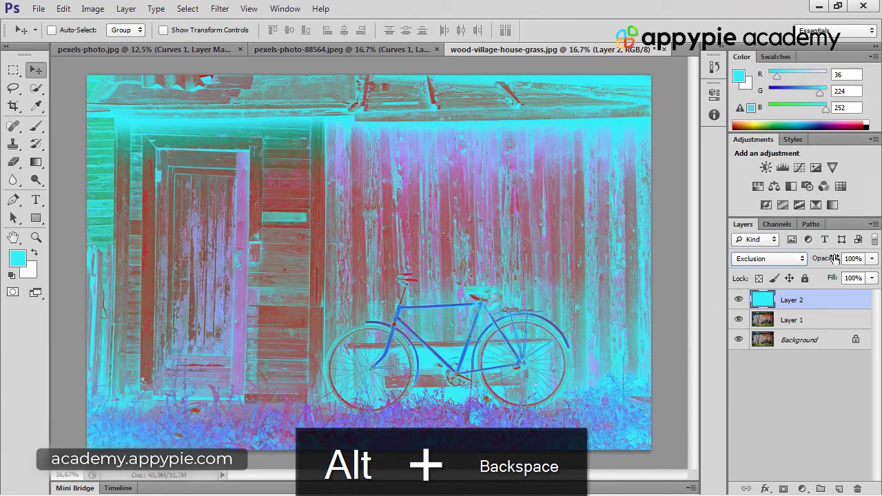
left_click_drag(835, 259, 784, 265)
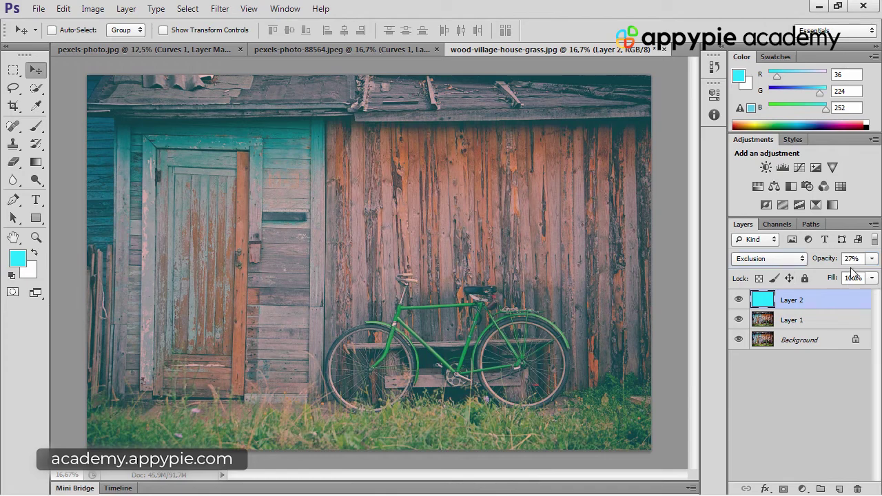
- Add a Curves adjustment above Layer 1 with a gentle S-curve, slightly darkening the shadows and lifting the highlights
left_click(820, 321)
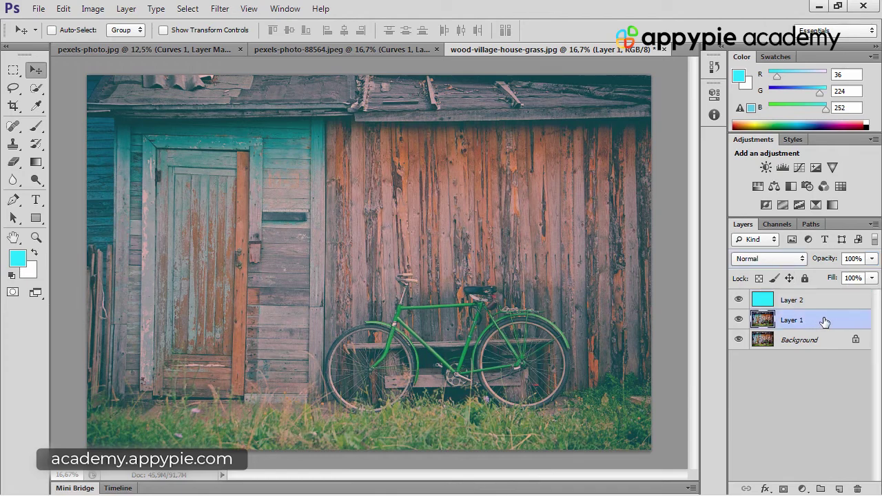
left_click(798, 168)
left_click(575, 264)
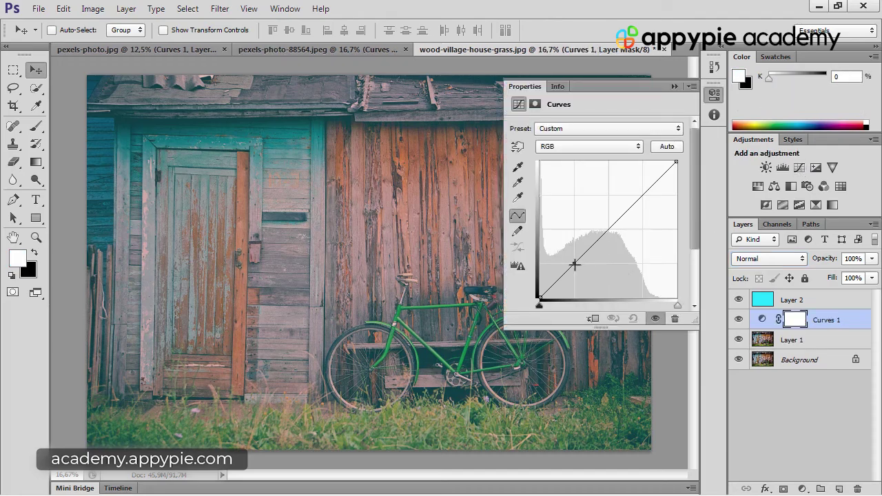
left_click_drag(574, 264, 576, 268)
left_click(648, 193)
left_click_drag(648, 192, 636, 191)
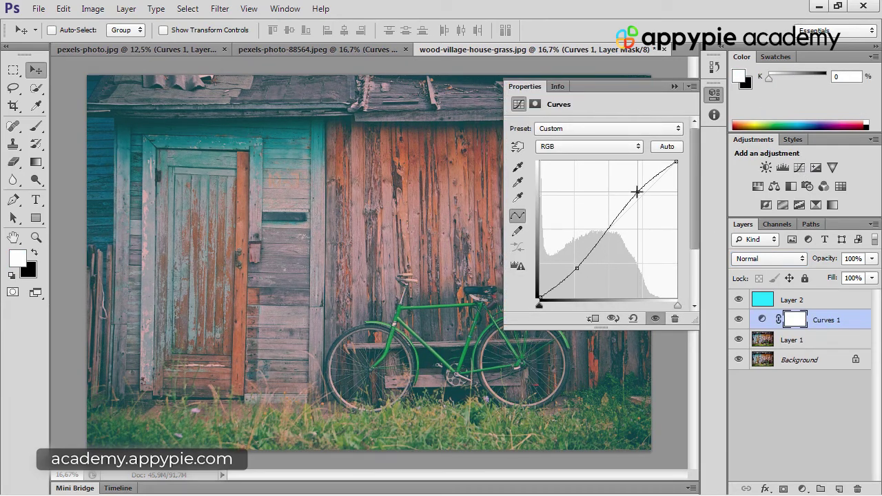
left_click(673, 86)
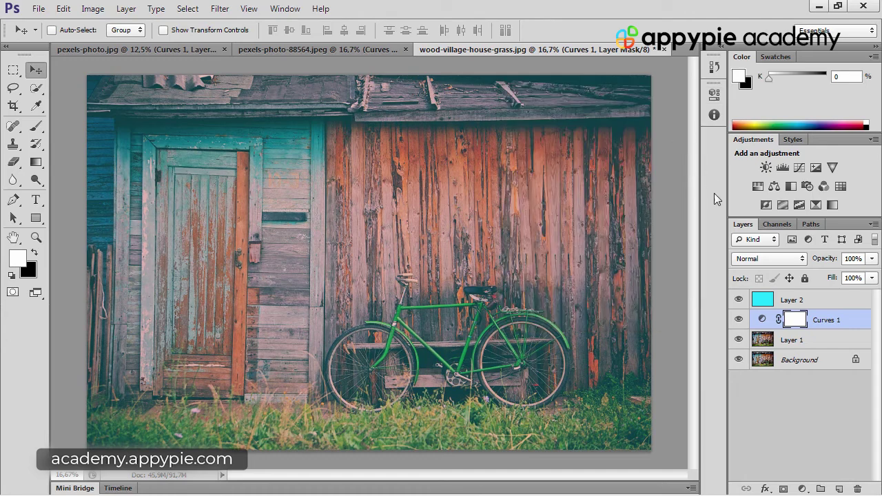
- Compare the bicycle photo before and after the effect by repeatedly showing Layer 1 alone and restoring all layers
left_click(738, 340, "alt")
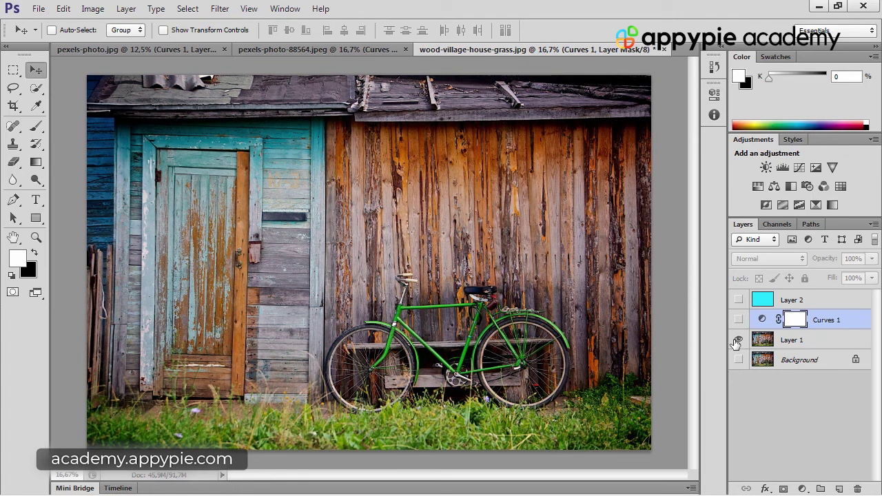
left_click(737, 341, "alt")
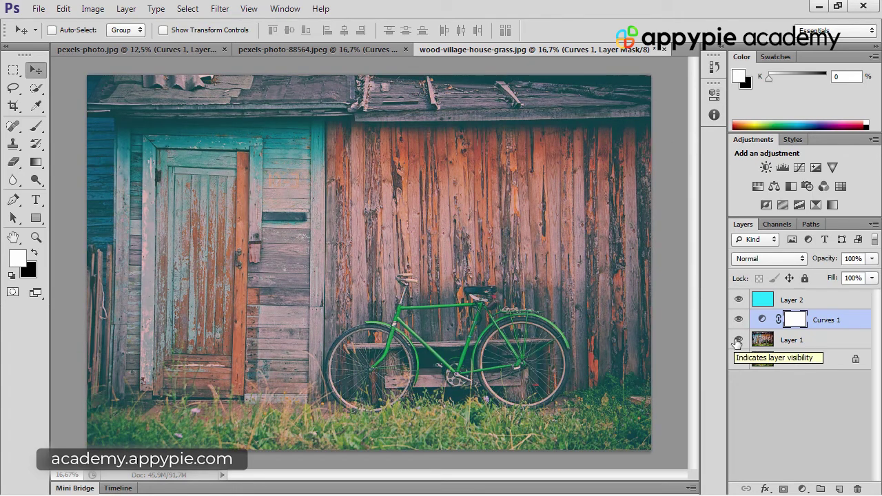
left_click(738, 341, "alt")
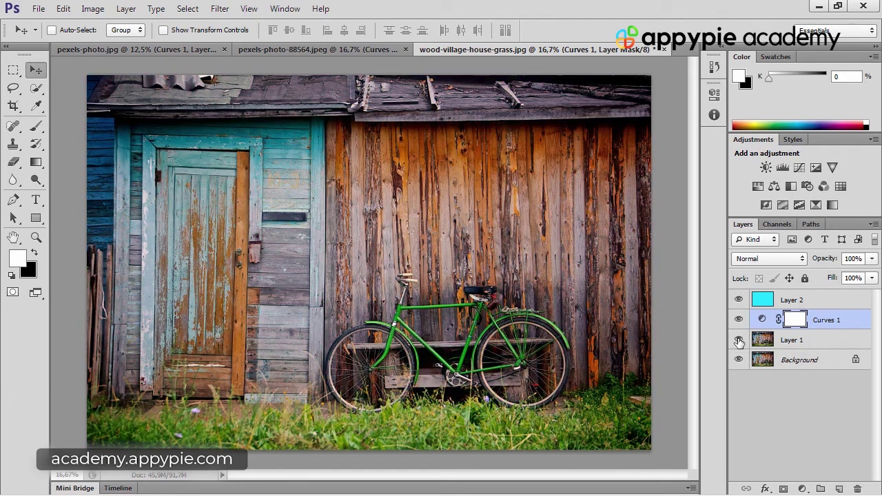
left_click(738, 340, "alt")
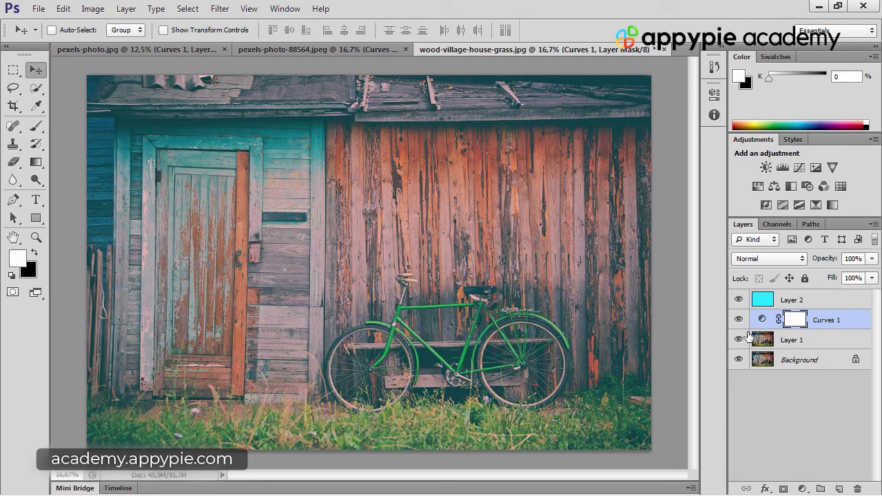